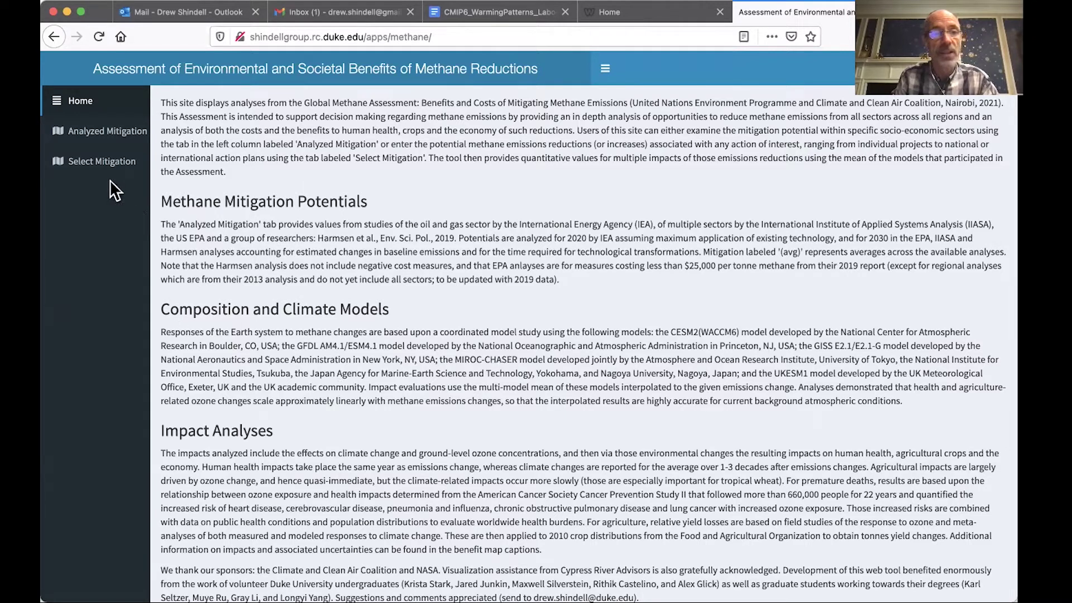
- Under Analyzed Mitigation, choose All Technical Measures (avg), applying 117.81 Mt of methane per year
{"action": "left_click", "coordinate": [106, 134]}
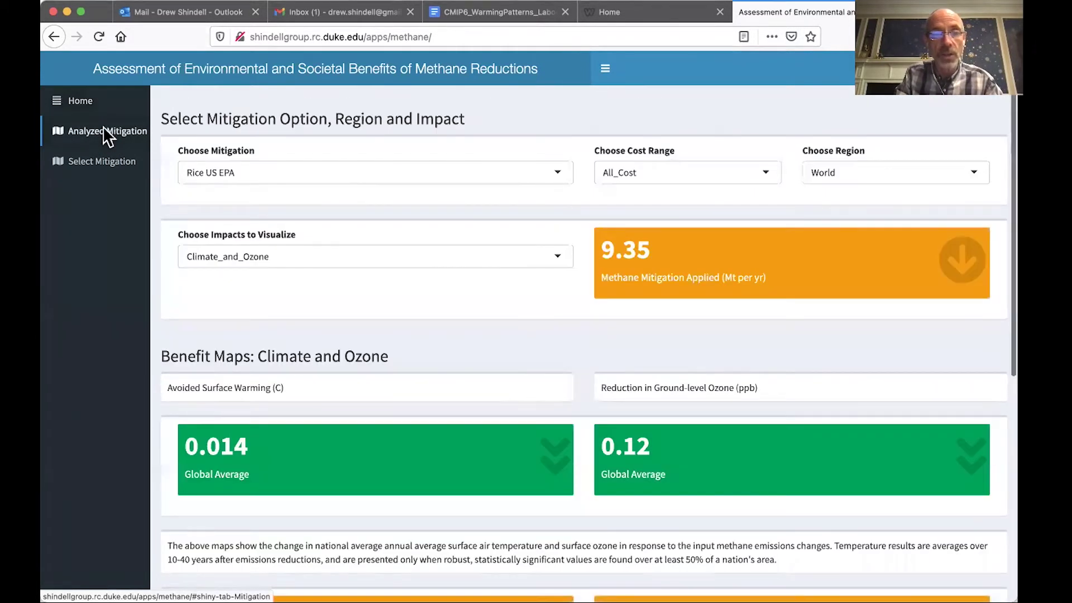
{"action": "left_click", "coordinate": [558, 173]}
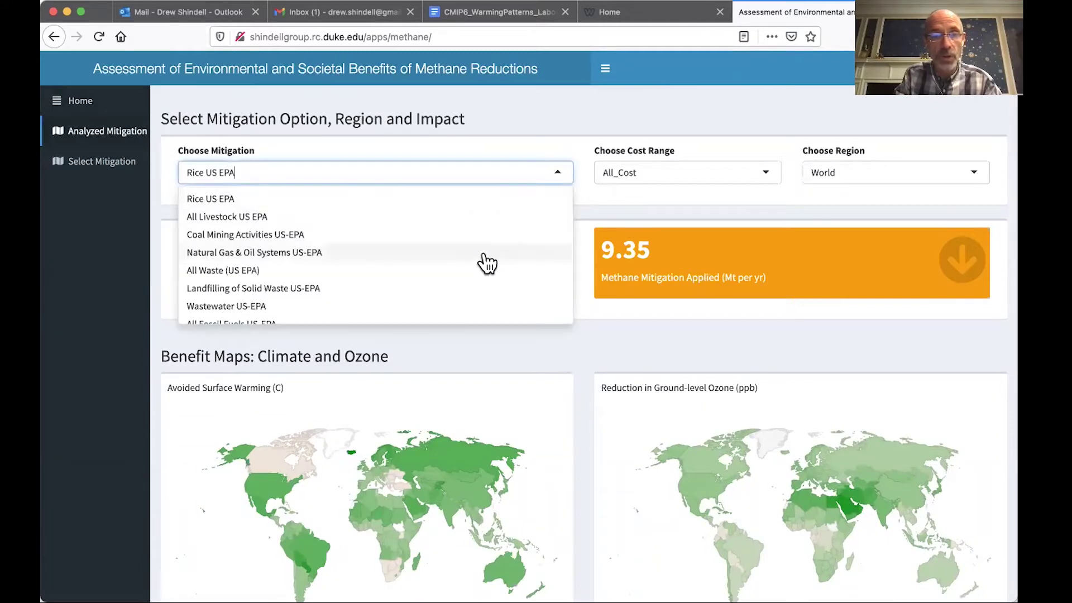
{"action": "scroll", "coordinate": [481, 258], "scroll_direction": "down", "scroll_amount": 10}
{"action": "scroll", "coordinate": [491, 245], "scroll_direction": "up", "scroll_amount": 10}
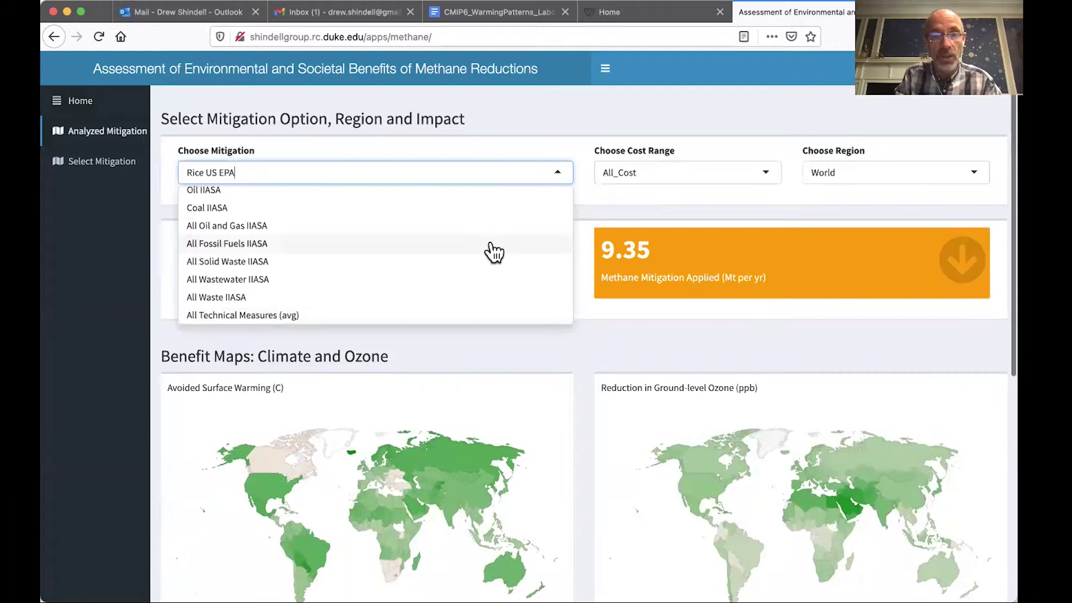
{"action": "scroll", "coordinate": [491, 241], "scroll_direction": "down", "scroll_amount": 9}
{"action": "scroll", "coordinate": [491, 243], "scroll_direction": "up", "scroll_amount": 4}
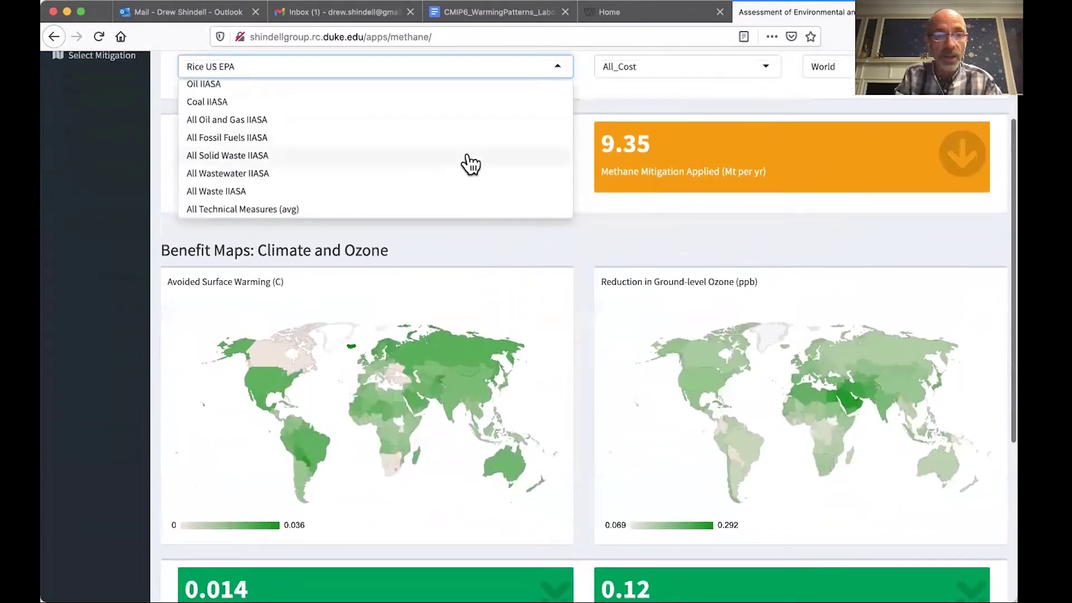
{"action": "left_click", "coordinate": [351, 209]}
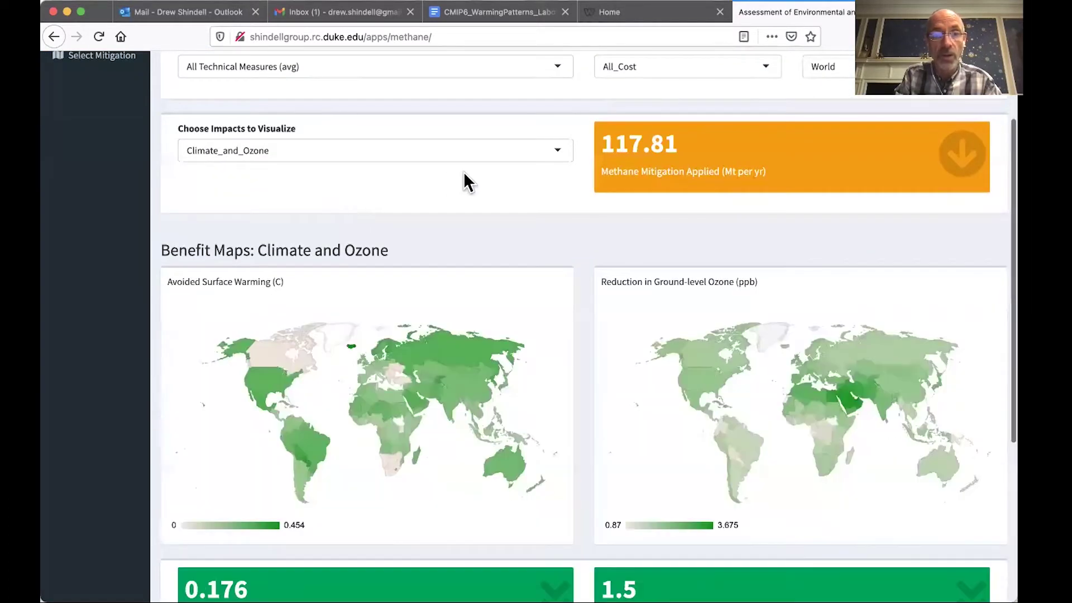
{"action": "scroll", "coordinate": [555, 222], "scroll_direction": "up", "scroll_amount": 2}
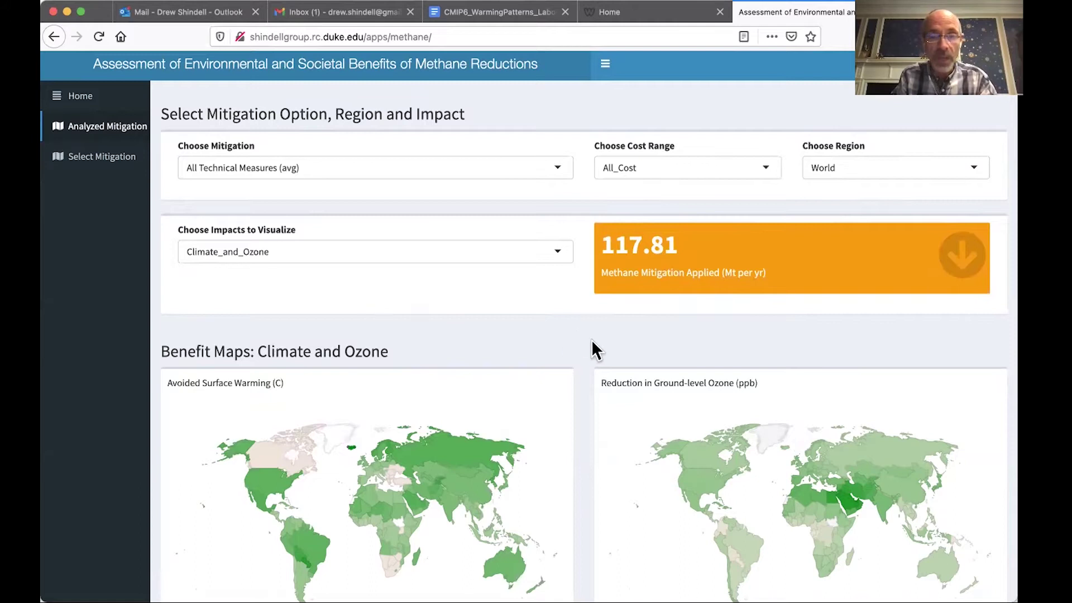
{"action": "scroll", "coordinate": [566, 354], "scroll_direction": "down", "scroll_amount": 1}
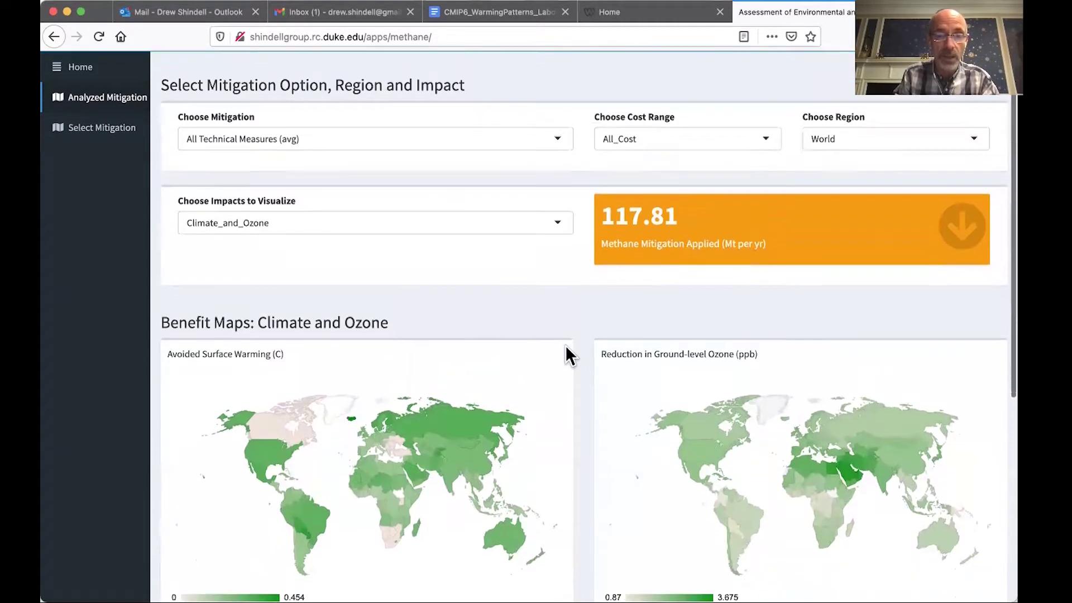
{"action": "scroll", "coordinate": [584, 327], "scroll_direction": "down", "scroll_amount": 1}
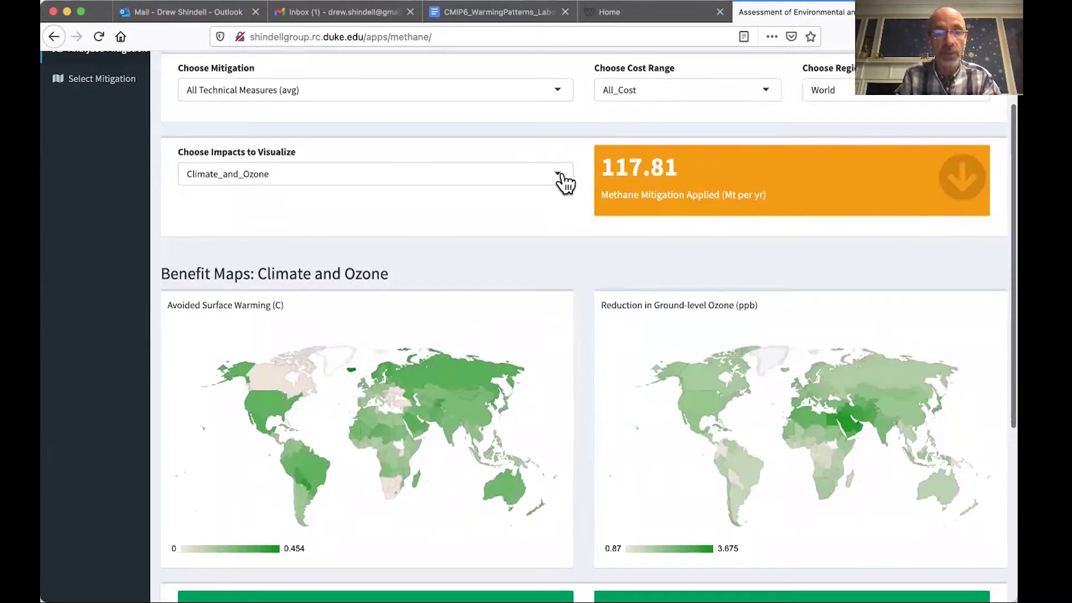
- Show Respiratory_Health maps (86800 fewer deaths globally) and read values for China, India and Ethiopia
{"action": "left_click", "coordinate": [564, 182]}
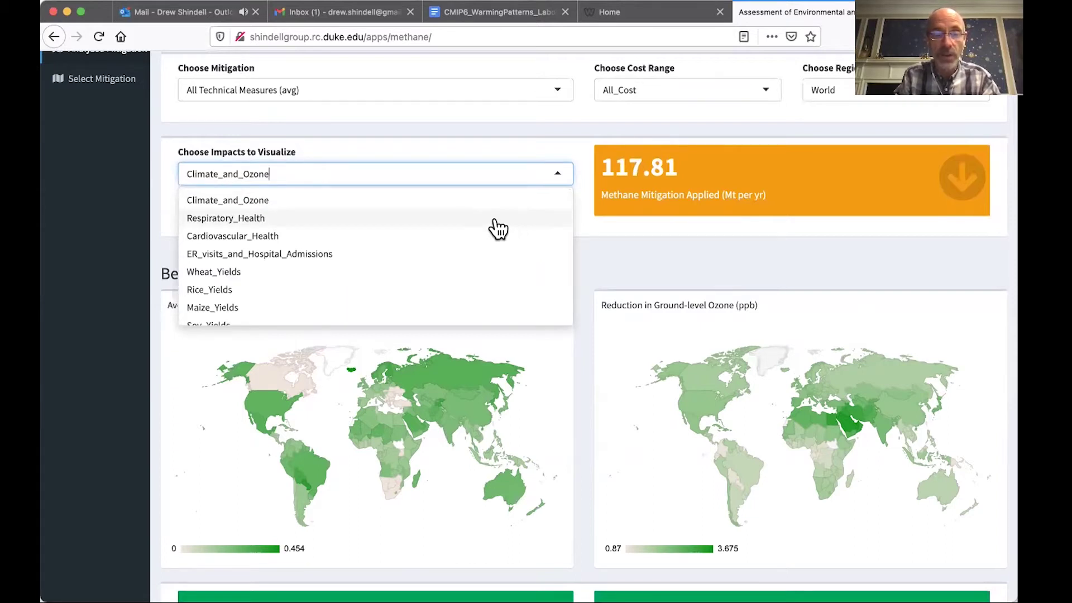
{"action": "left_click", "coordinate": [492, 221]}
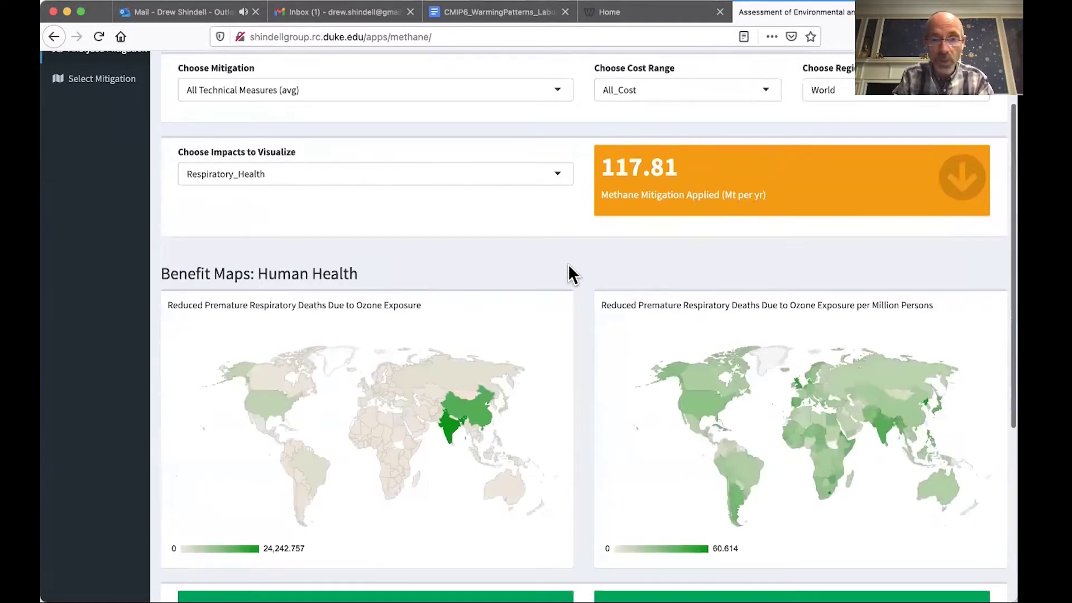
{"action": "scroll", "coordinate": [568, 264], "scroll_direction": "down", "scroll_amount": 1}
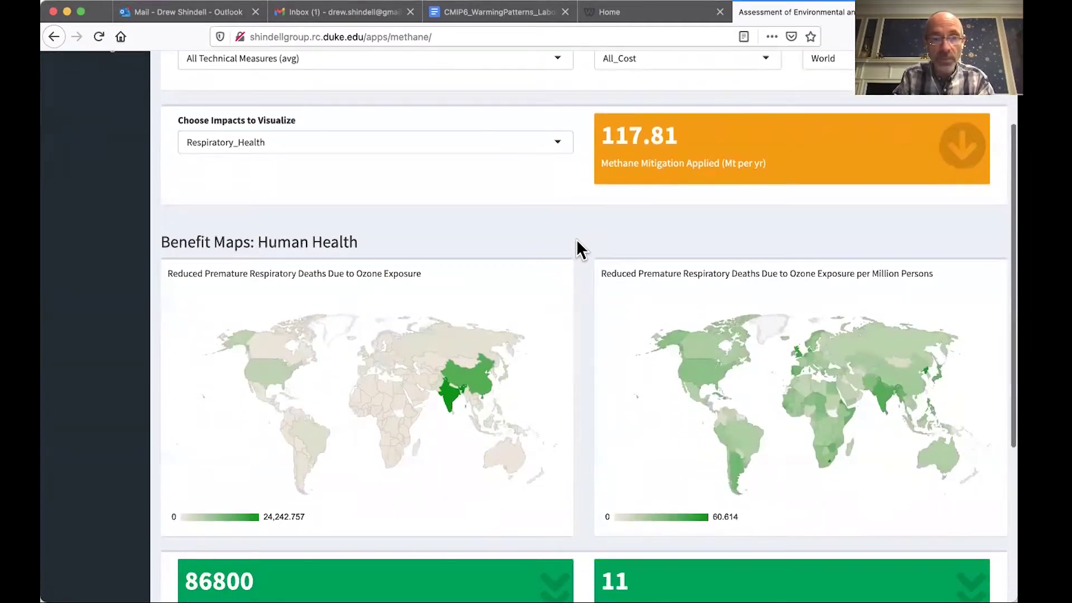
{"action": "scroll", "coordinate": [577, 250], "scroll_direction": "down", "scroll_amount": 1}
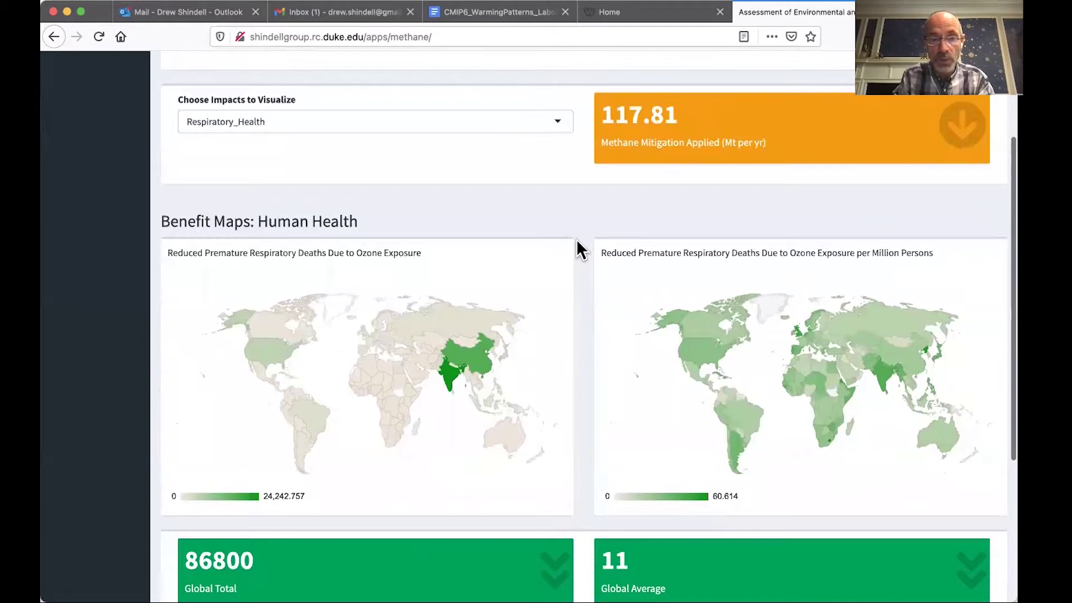
{"action": "scroll", "coordinate": [576, 241], "scroll_direction": "down", "scroll_amount": 1}
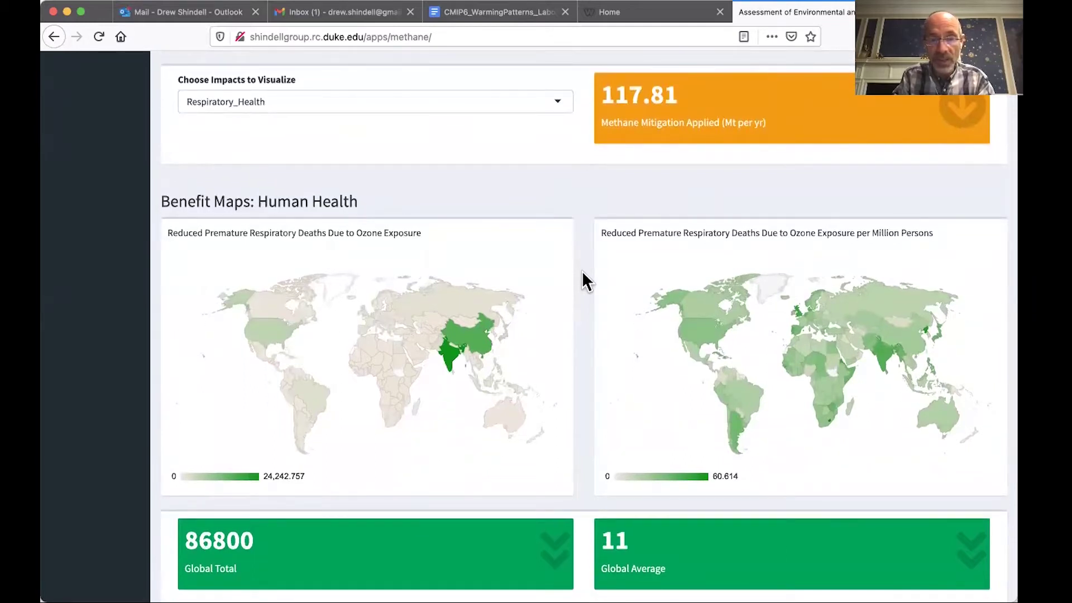
{"action": "mouse_move", "coordinate": [470, 339]}
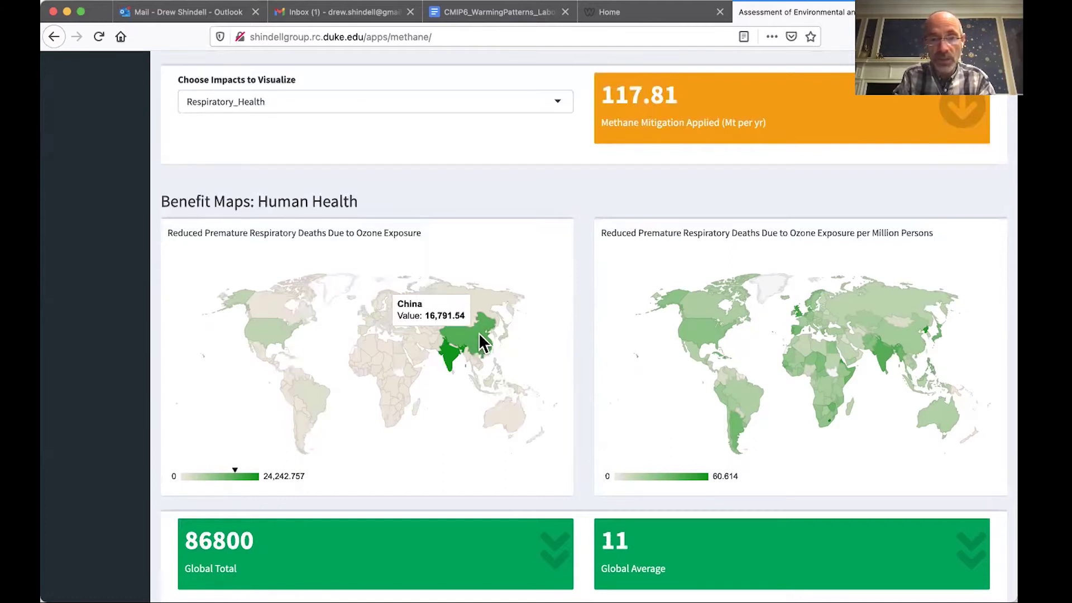
{"action": "mouse_move", "coordinate": [448, 364]}
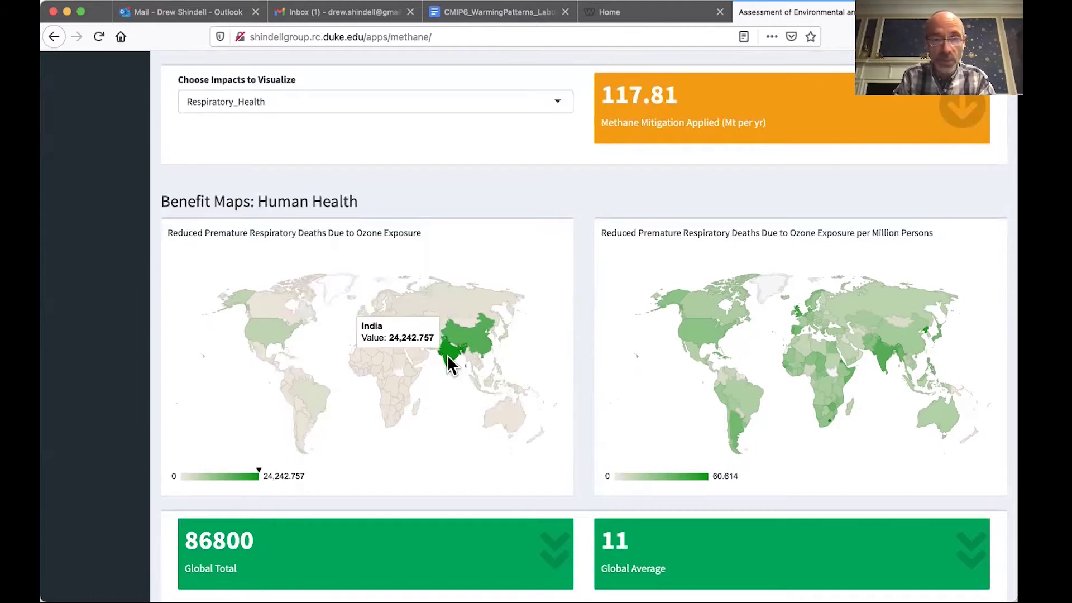
{"action": "mouse_move", "coordinate": [405, 371]}
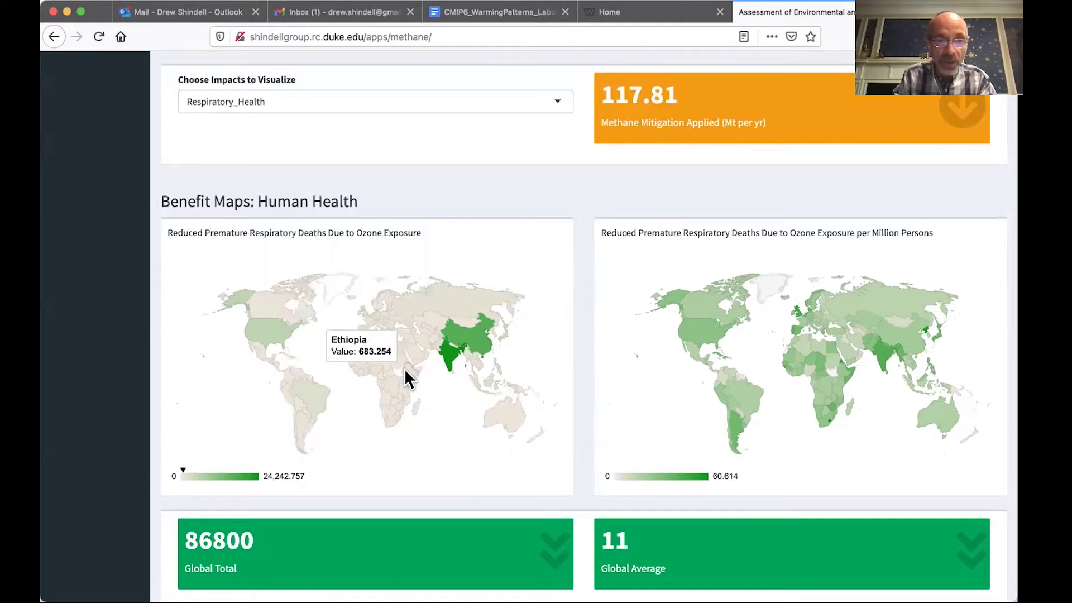
{"action": "mouse_move", "coordinate": [280, 334]}
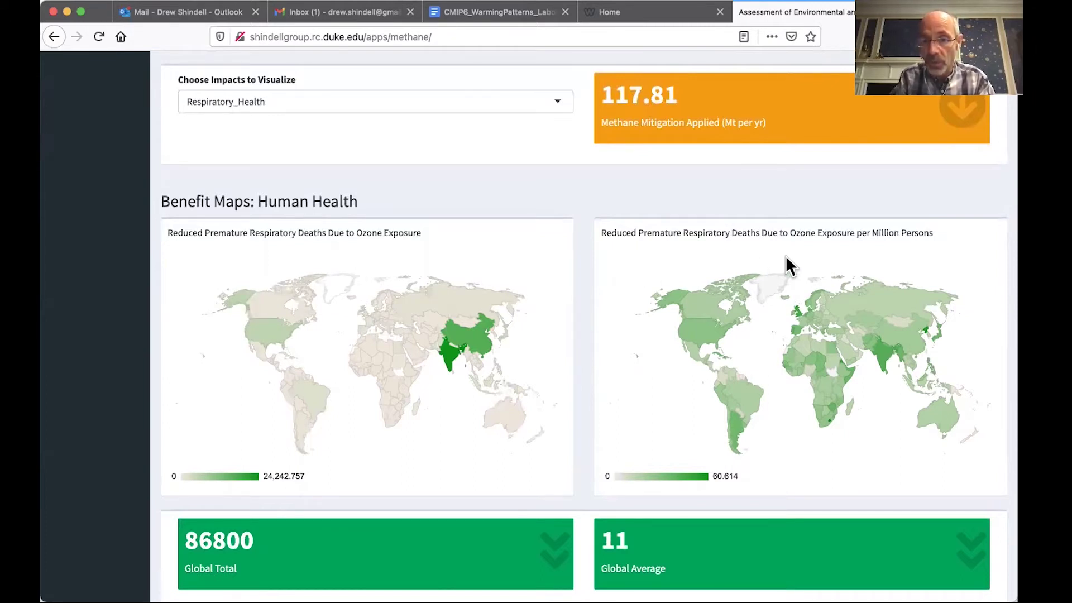
{"action": "mouse_move", "coordinate": [801, 318]}
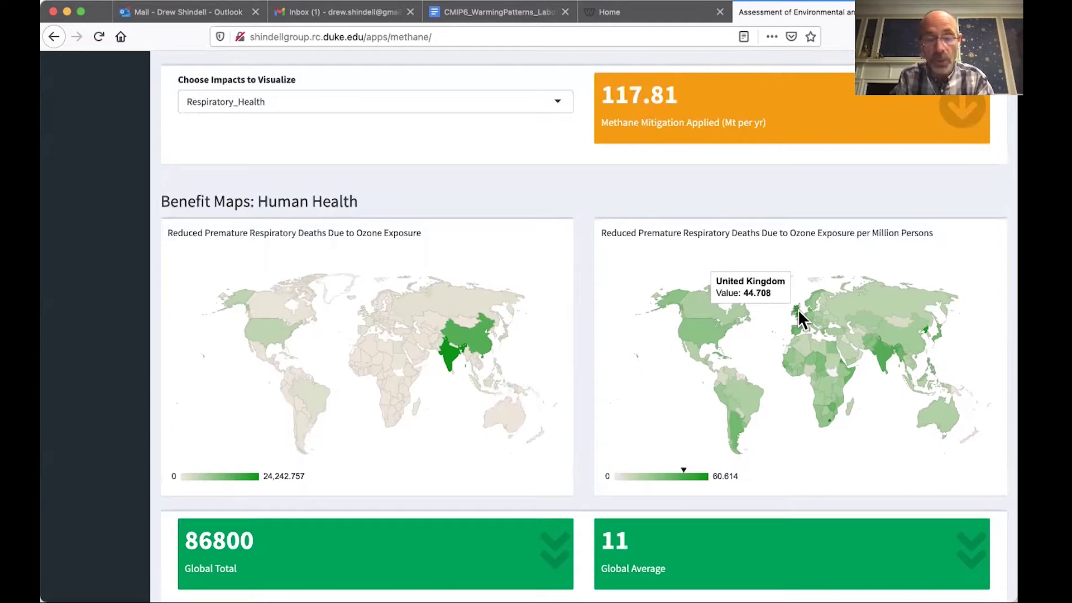
{"action": "left_click", "coordinate": [557, 101]}
{"action": "left_click", "coordinate": [479, 201]}
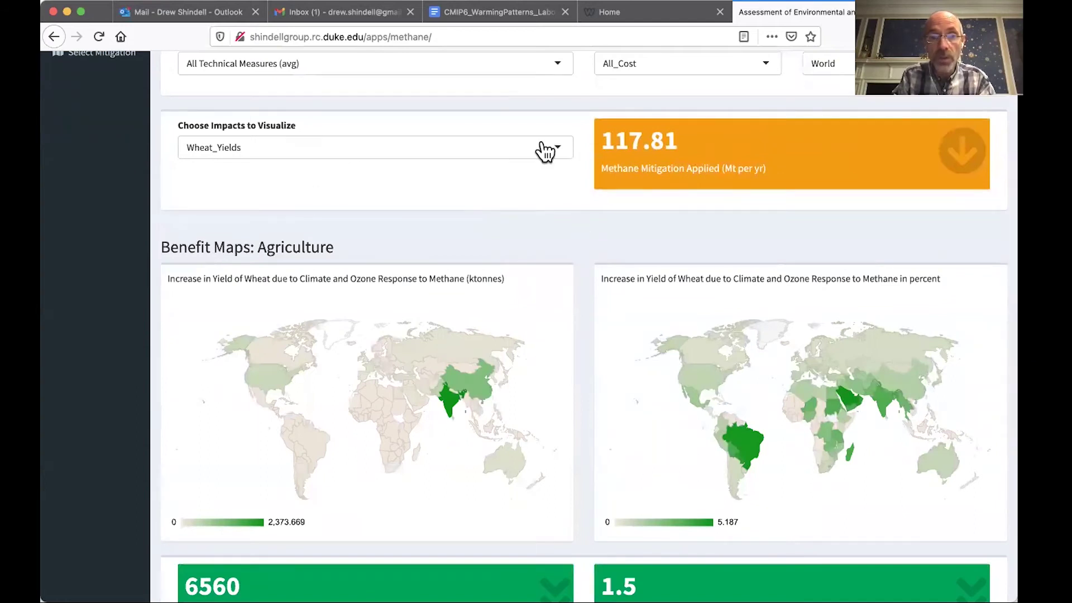
{"action": "left_click", "coordinate": [561, 154]}
{"action": "scroll", "coordinate": [502, 249], "scroll_direction": "down", "scroll_amount": 2}
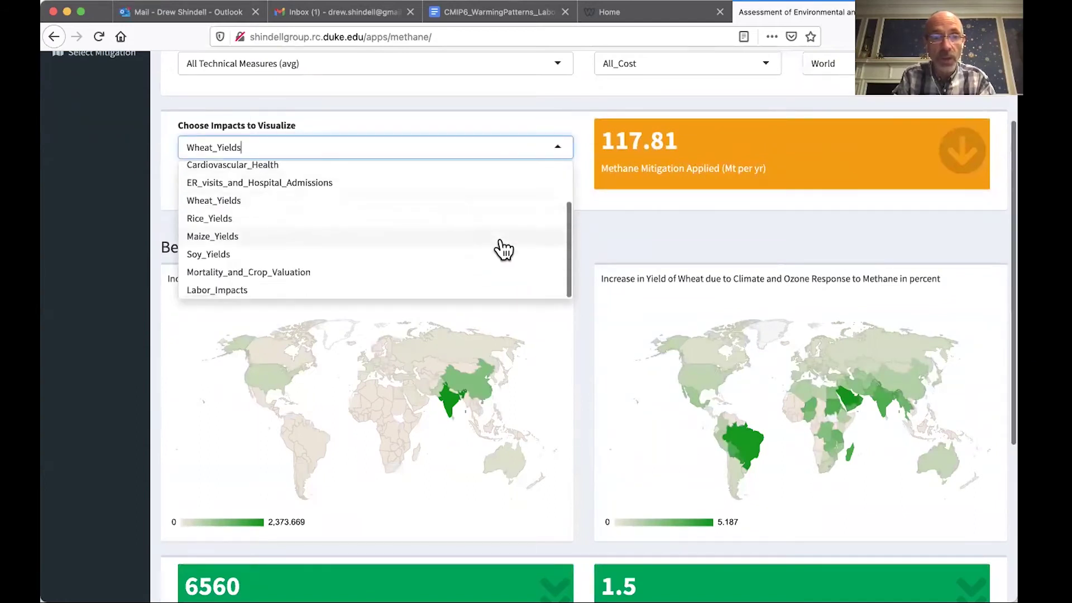
{"action": "left_click", "coordinate": [476, 272]}
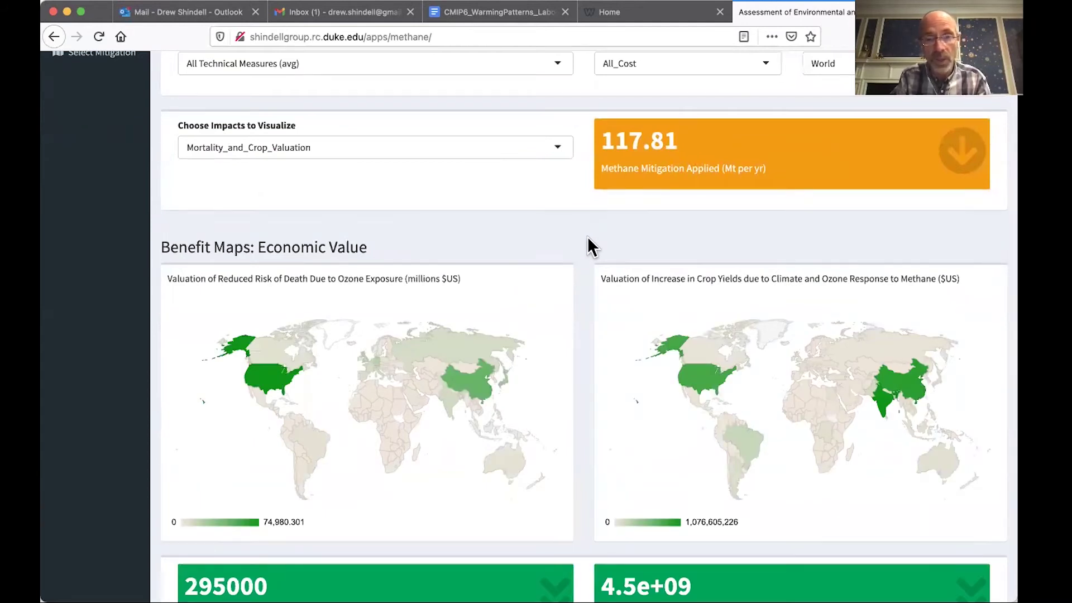
{"action": "scroll", "coordinate": [586, 244], "scroll_direction": "down", "scroll_amount": 1}
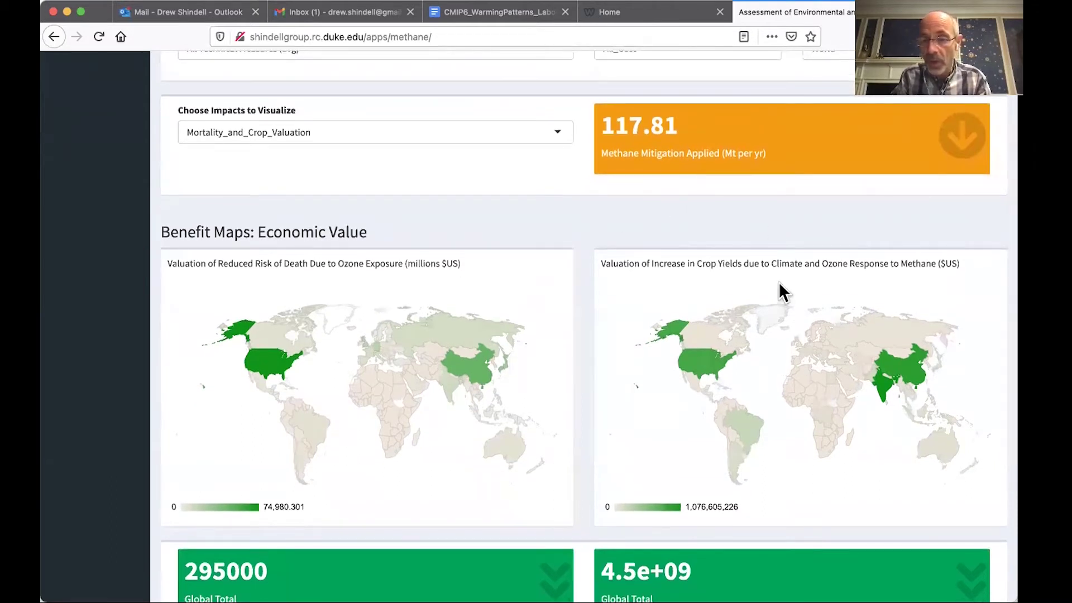
{"action": "mouse_move", "coordinate": [883, 388]}
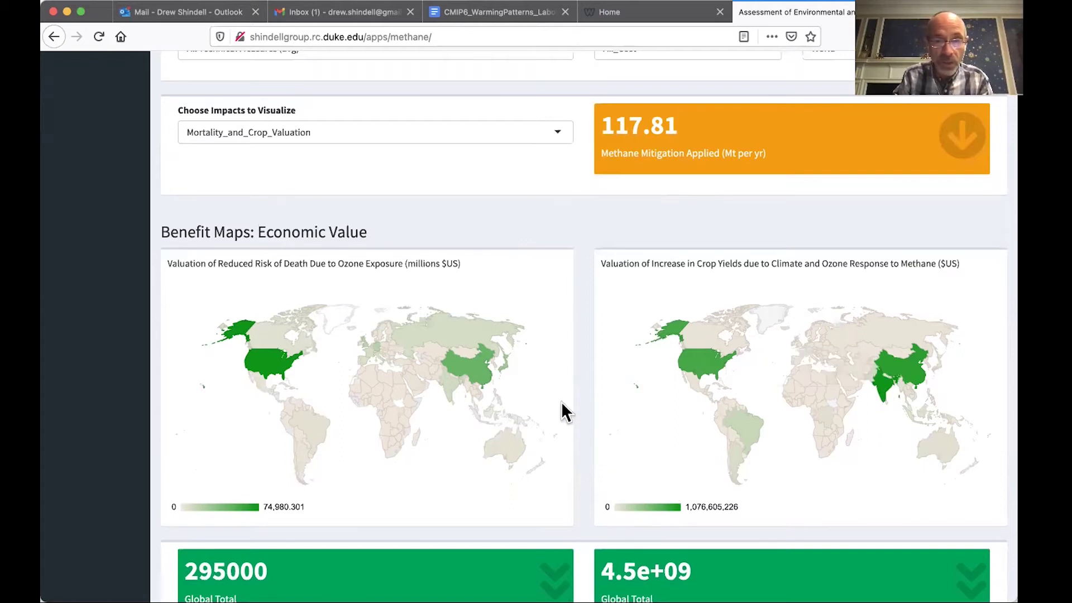
{"action": "mouse_move", "coordinate": [506, 367]}
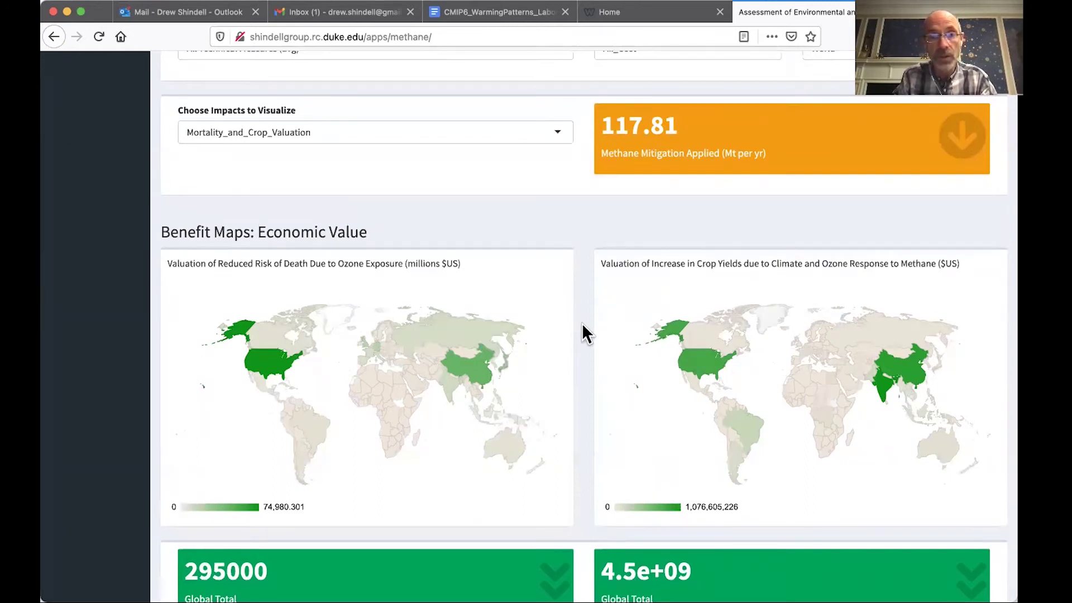
{"action": "scroll", "coordinate": [582, 324], "scroll_direction": "down", "scroll_amount": 5}
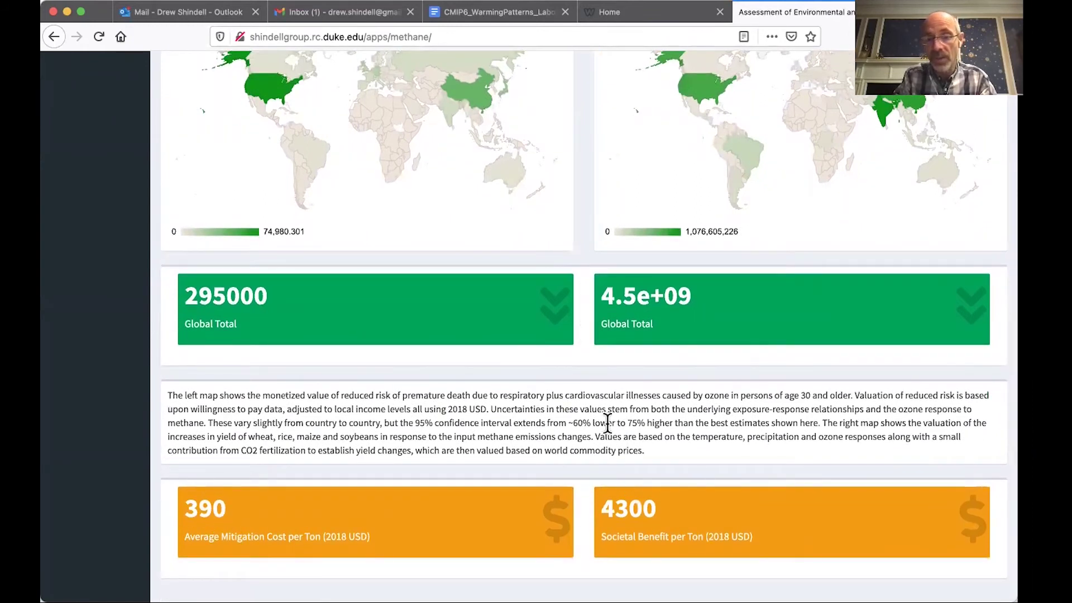
{"action": "scroll", "coordinate": [587, 373], "scroll_direction": "up", "scroll_amount": 7}
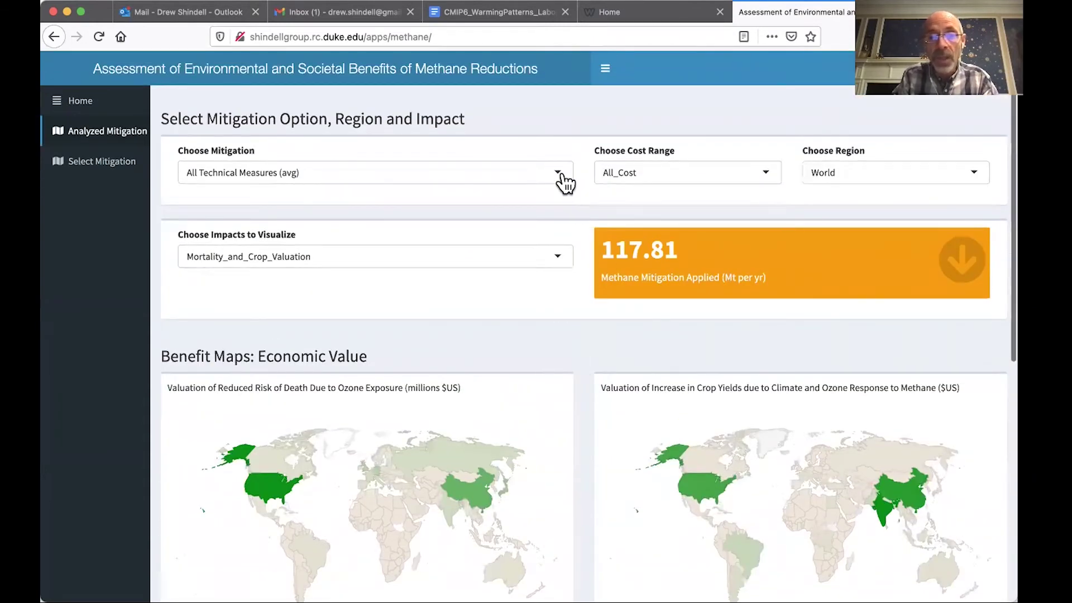
- Set the cost range to Low_Cost; try Latin & Central America and Middle East, then return to World
{"action": "left_click", "coordinate": [770, 176]}
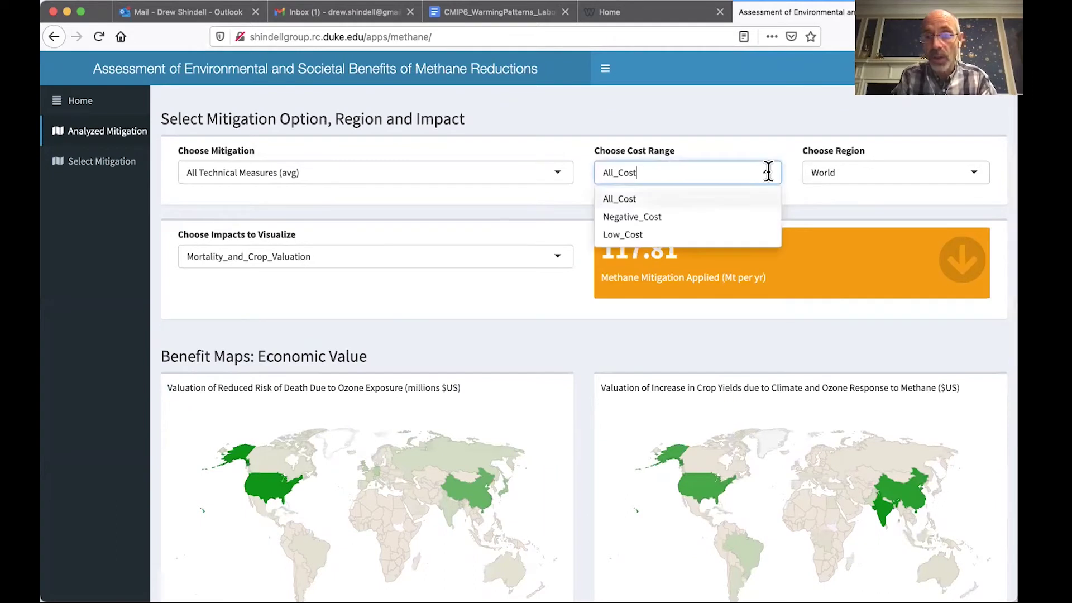
{"action": "left_click", "coordinate": [714, 235]}
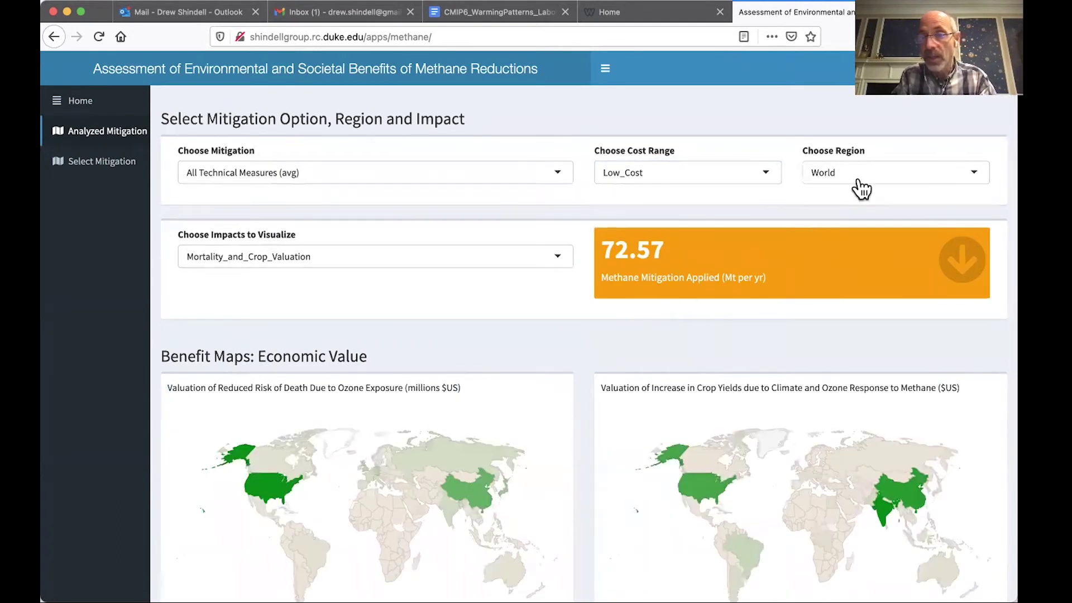
{"action": "left_click", "coordinate": [972, 173]}
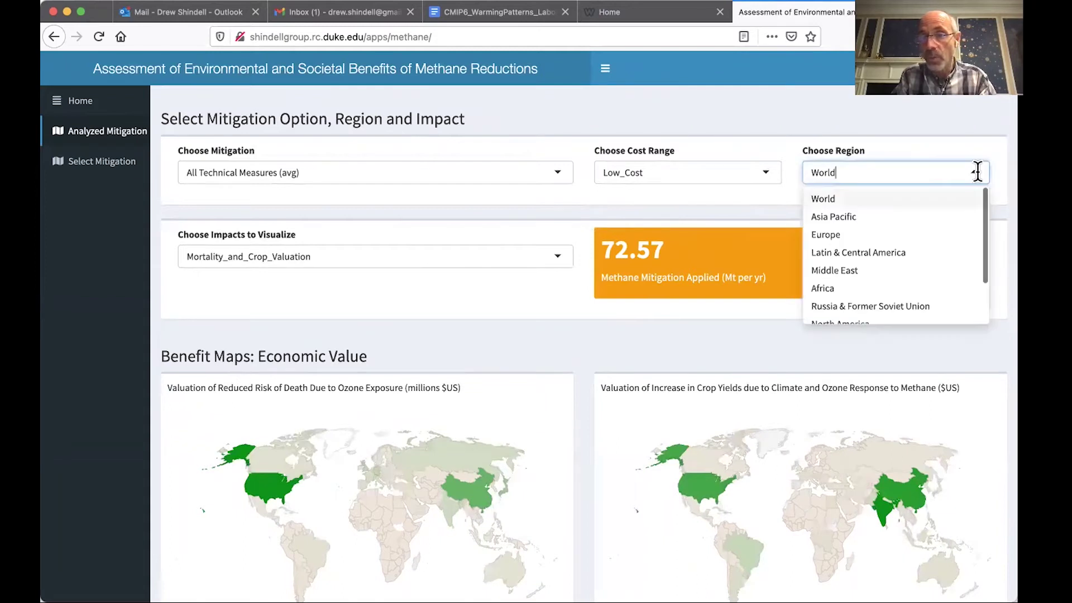
{"action": "left_click", "coordinate": [899, 253]}
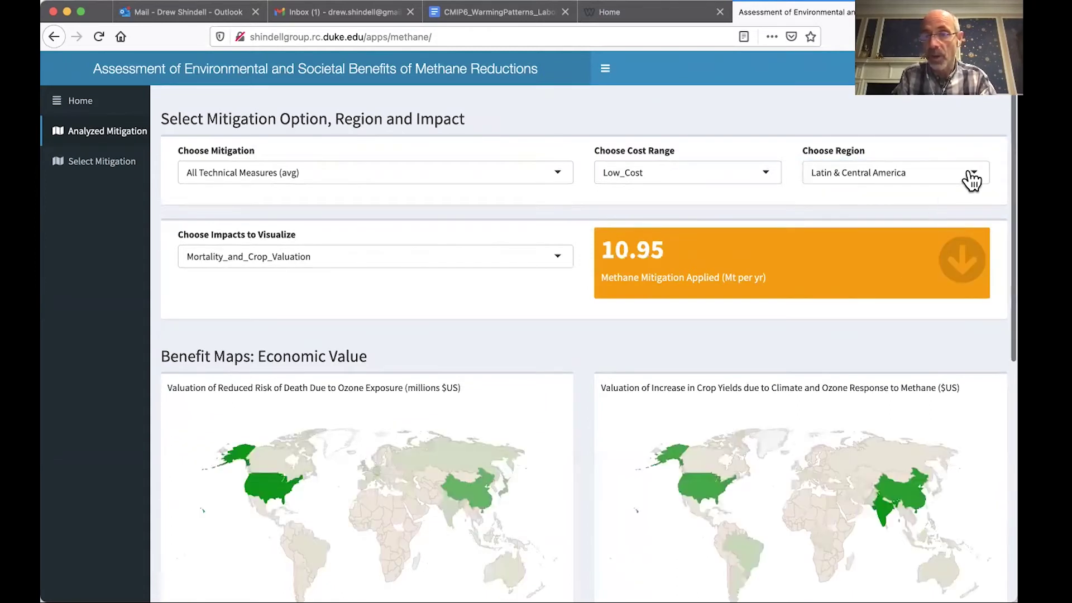
{"action": "left_click", "coordinate": [974, 172]}
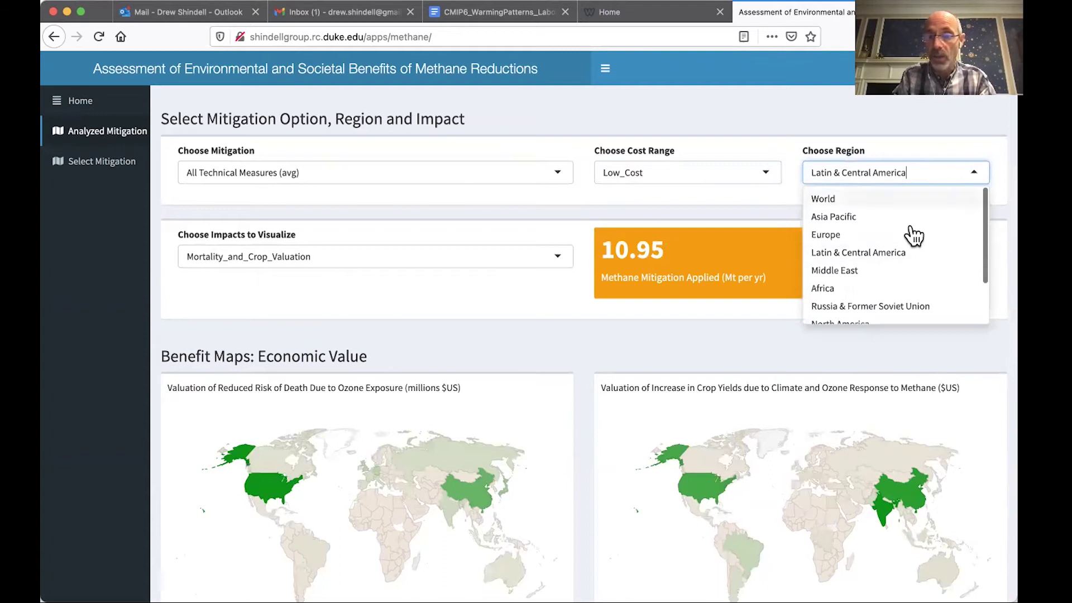
{"action": "left_click", "coordinate": [878, 270]}
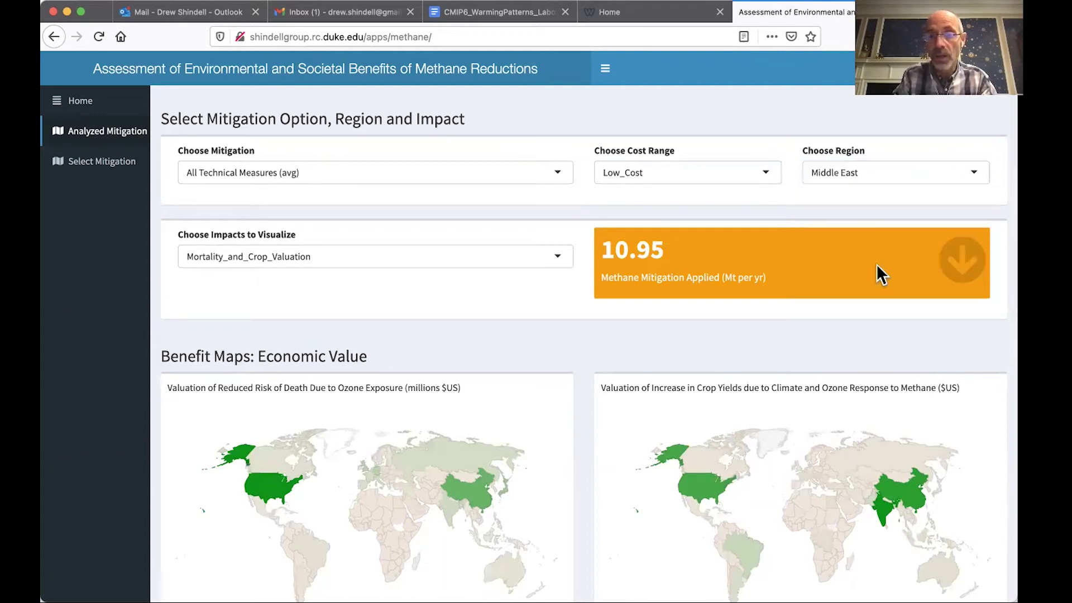
{"action": "left_click", "coordinate": [976, 171]}
{"action": "left_click", "coordinate": [905, 202]}
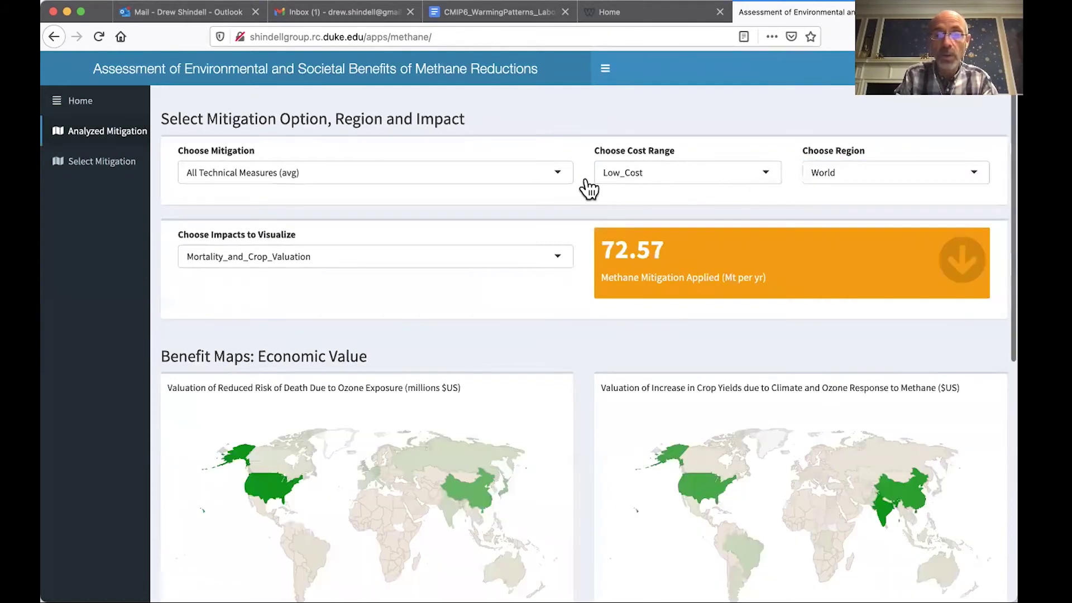
- Change the mitigation to All Oil & Gas IEA, applying 32.27 Mt per year
{"action": "left_click", "coordinate": [559, 174]}
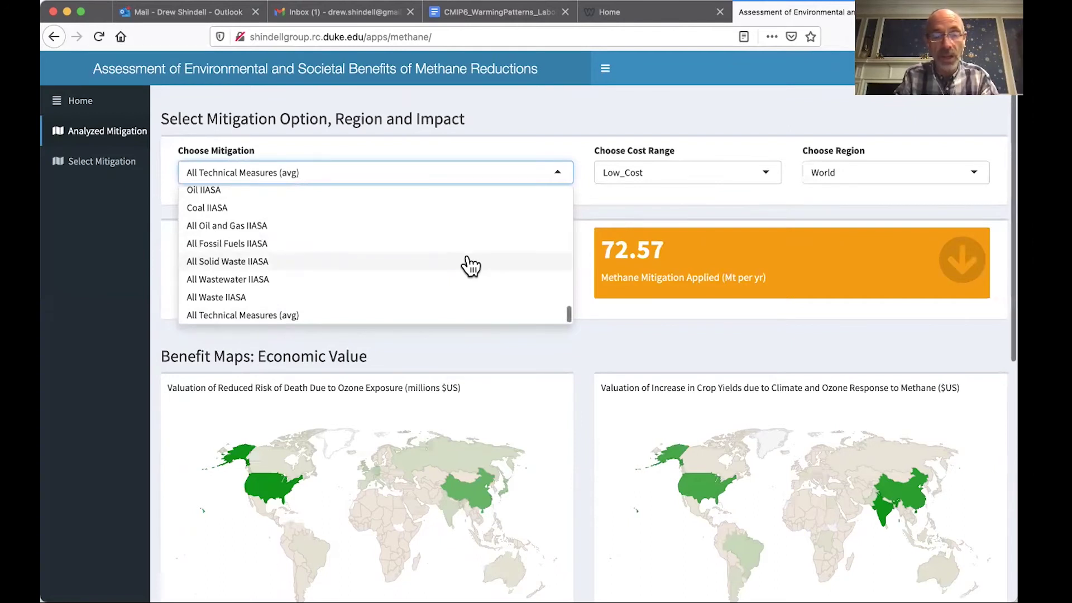
{"action": "scroll", "coordinate": [469, 267], "scroll_direction": "up", "scroll_amount": 3}
{"action": "scroll", "coordinate": [464, 268], "scroll_direction": "up", "scroll_amount": 10}
{"action": "scroll", "coordinate": [464, 268], "scroll_direction": "up", "scroll_amount": 10}
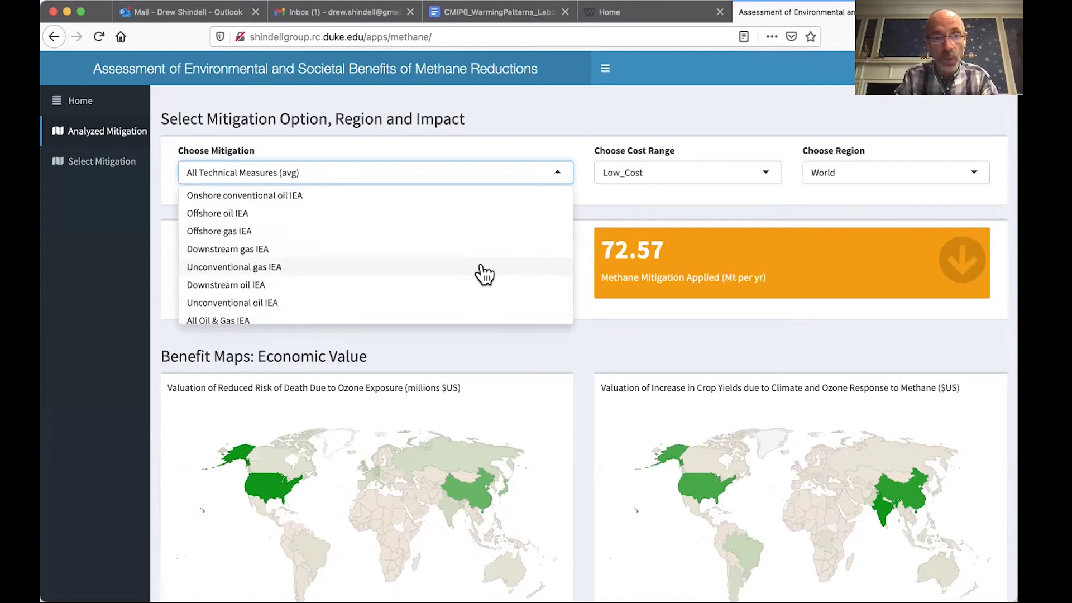
{"action": "scroll", "coordinate": [483, 274], "scroll_direction": "up", "scroll_amount": 4}
{"action": "scroll", "coordinate": [483, 273], "scroll_direction": "up", "scroll_amount": 4}
{"action": "scroll", "coordinate": [483, 274], "scroll_direction": "up", "scroll_amount": 8}
{"action": "scroll", "coordinate": [483, 273], "scroll_direction": "up", "scroll_amount": 1}
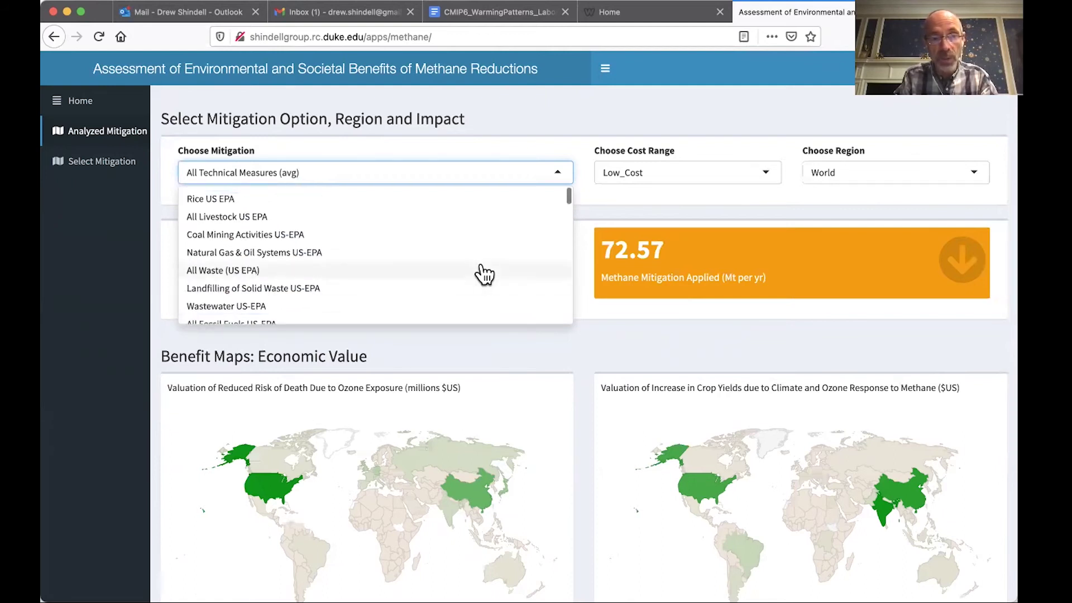
{"action": "scroll", "coordinate": [483, 274], "scroll_direction": "down", "scroll_amount": 10}
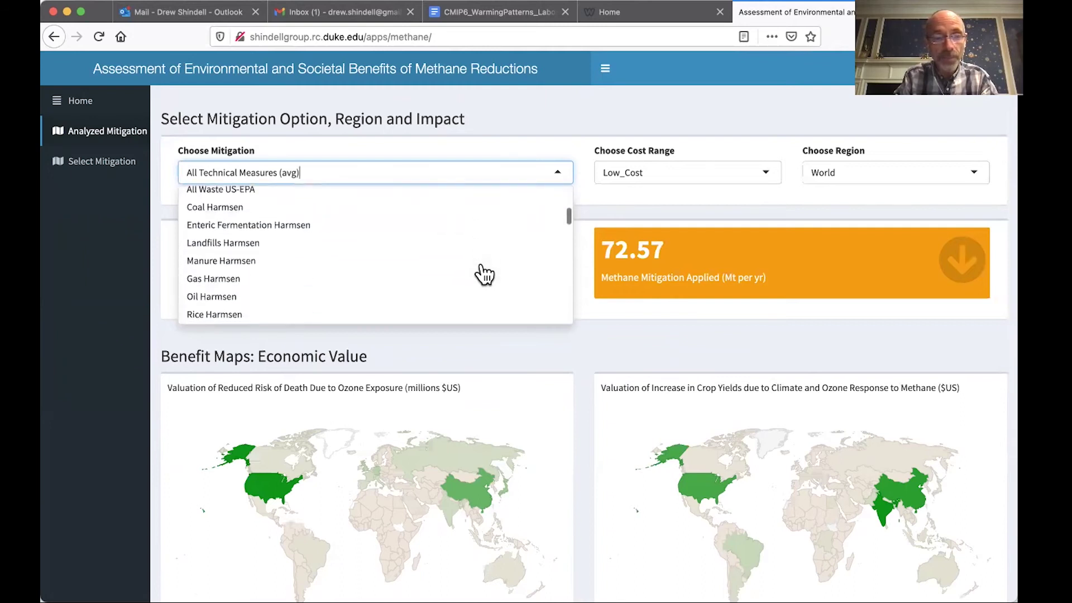
{"action": "scroll", "coordinate": [483, 273], "scroll_direction": "down", "scroll_amount": 10}
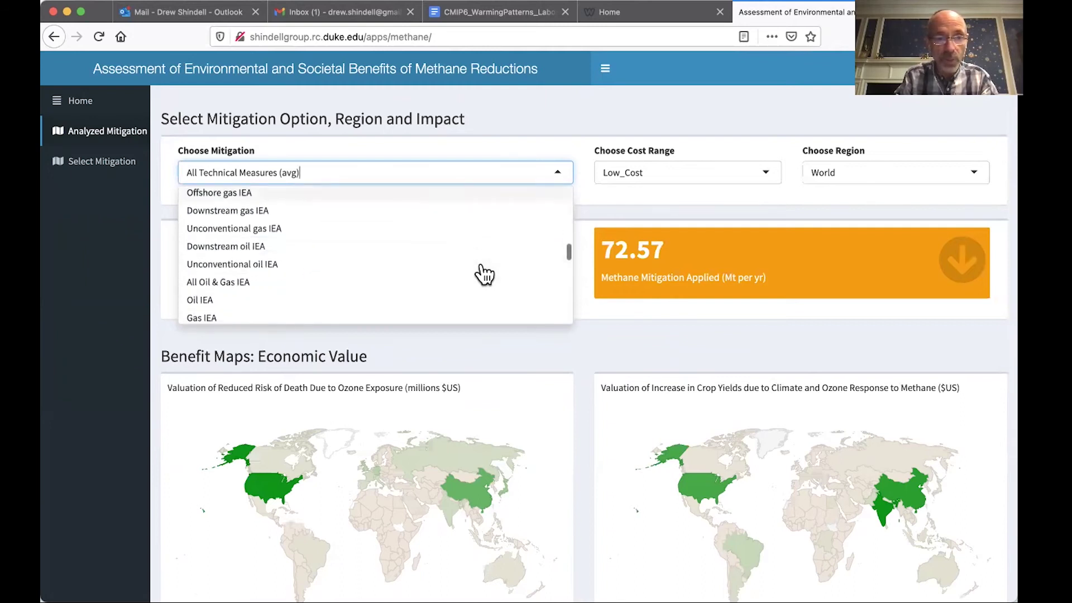
{"action": "scroll", "coordinate": [483, 273], "scroll_direction": "up", "scroll_amount": 3}
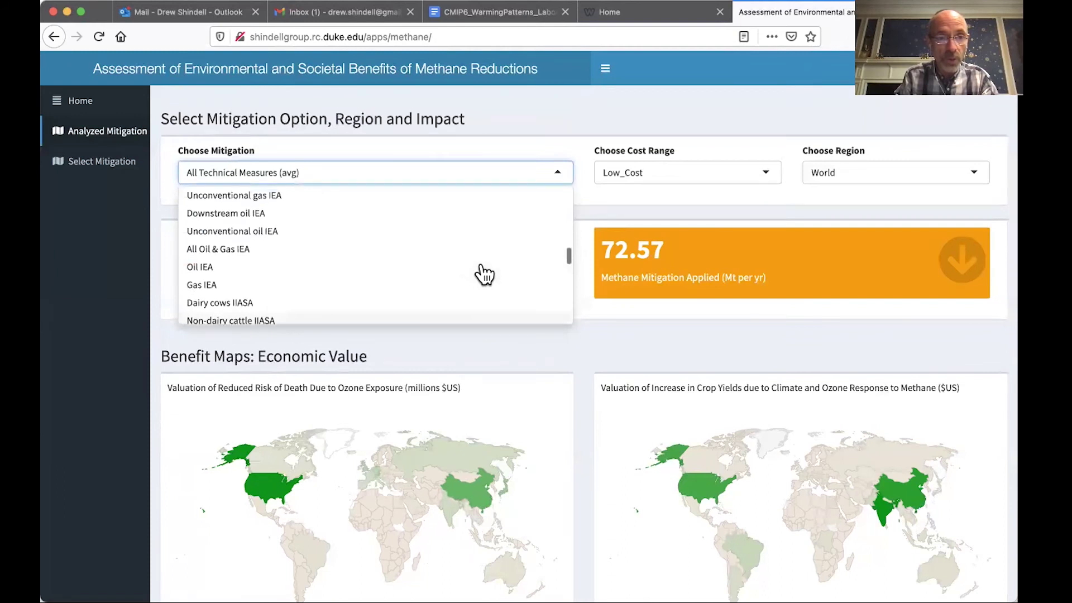
{"action": "left_click", "coordinate": [403, 252]}
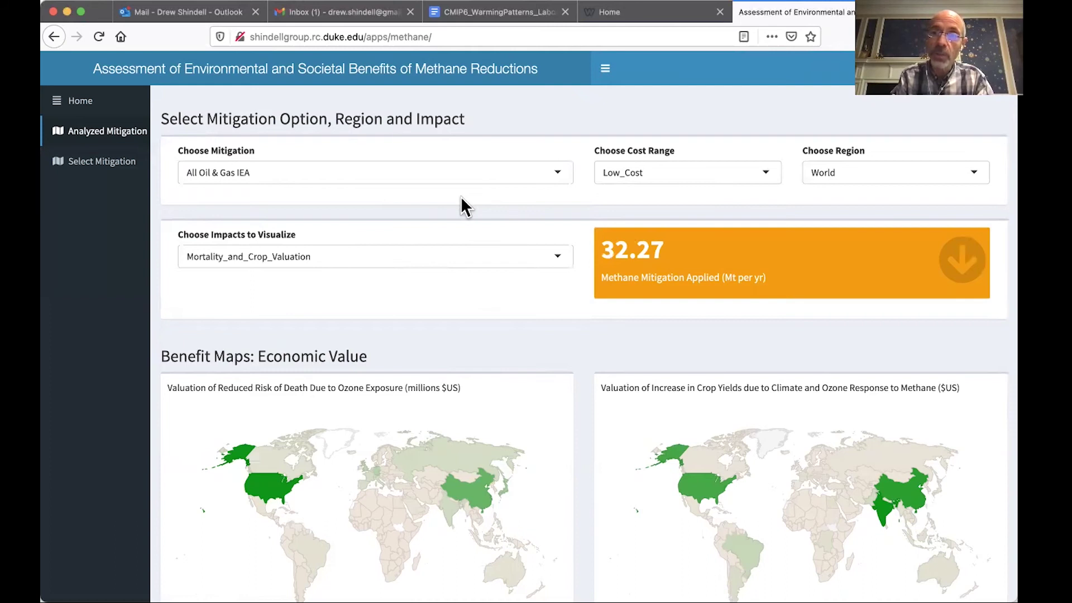
- Set mitigation to Oil IEA with the All_Cost range, giving 25.86 Mt per year
{"action": "left_click", "coordinate": [559, 171]}
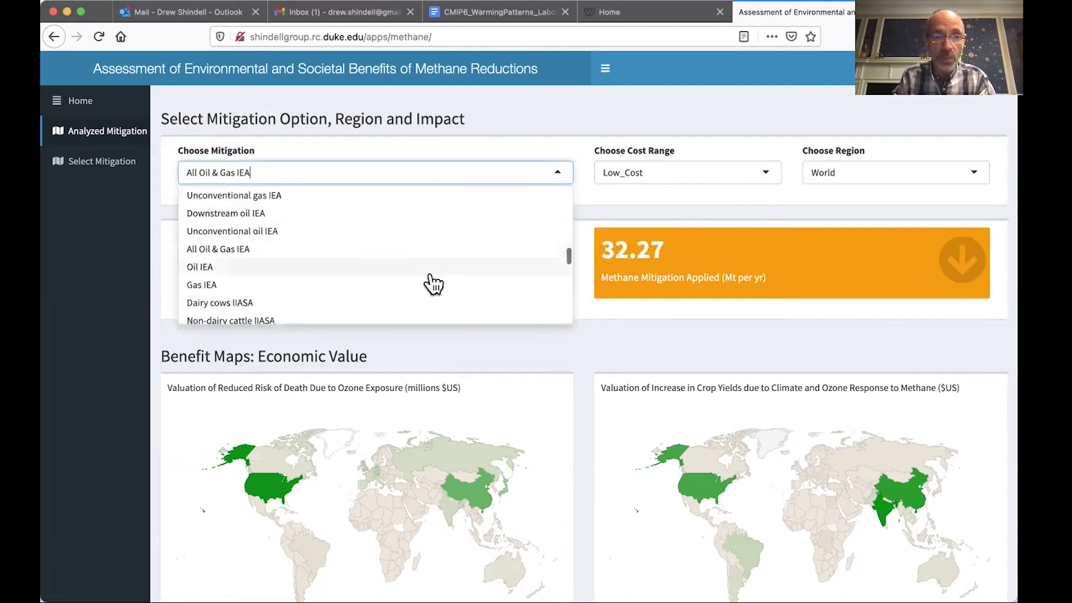
{"action": "left_click", "coordinate": [431, 273]}
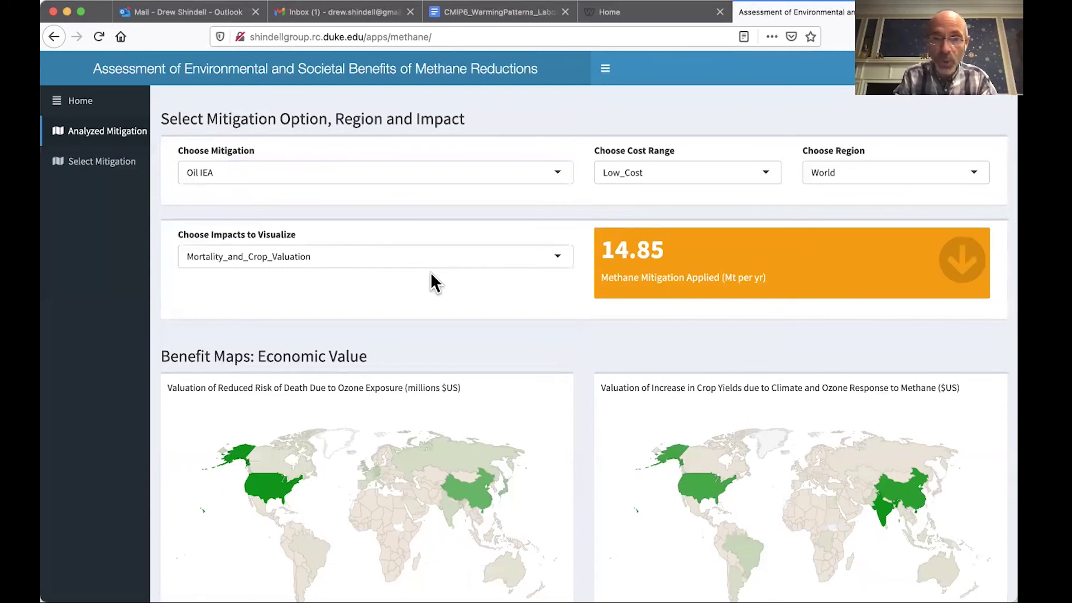
{"action": "left_click", "coordinate": [772, 179]}
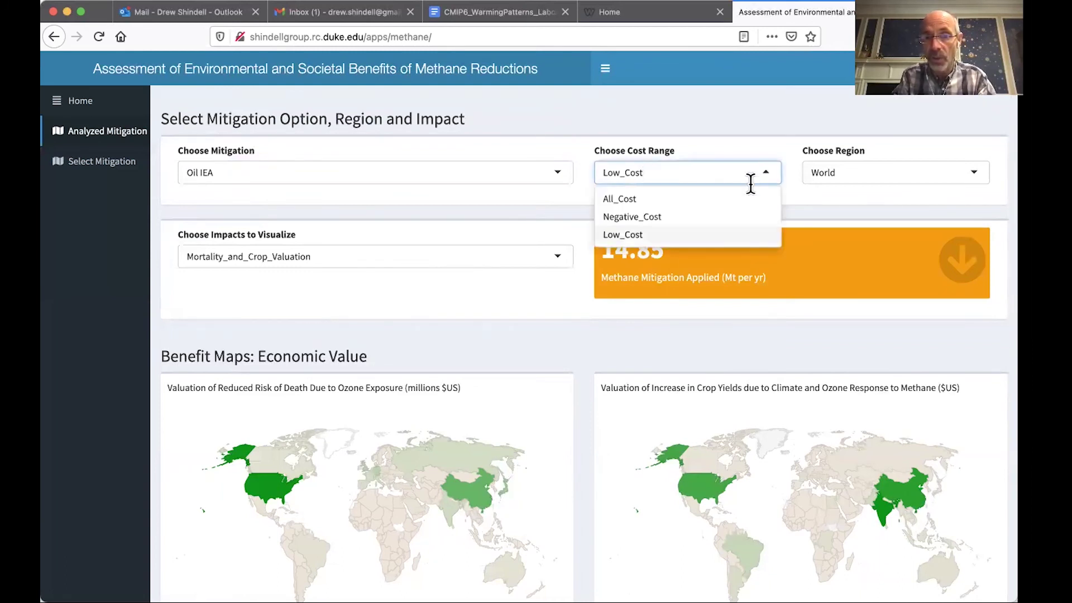
{"action": "left_click", "coordinate": [738, 200]}
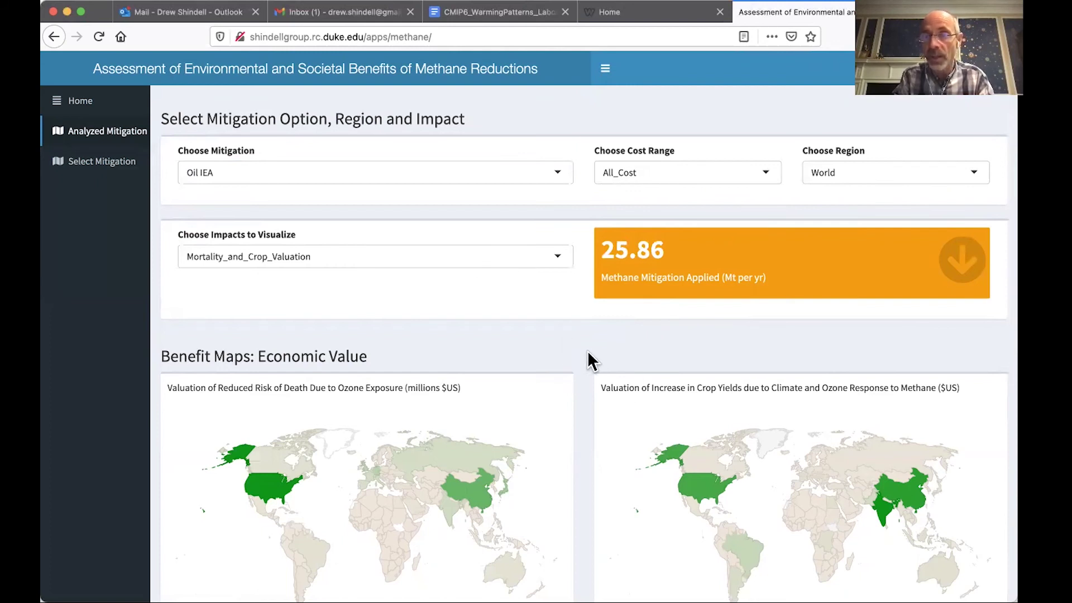
- Go to the Select Mitigation page from the left sidebar
{"action": "left_click", "coordinate": [94, 165]}
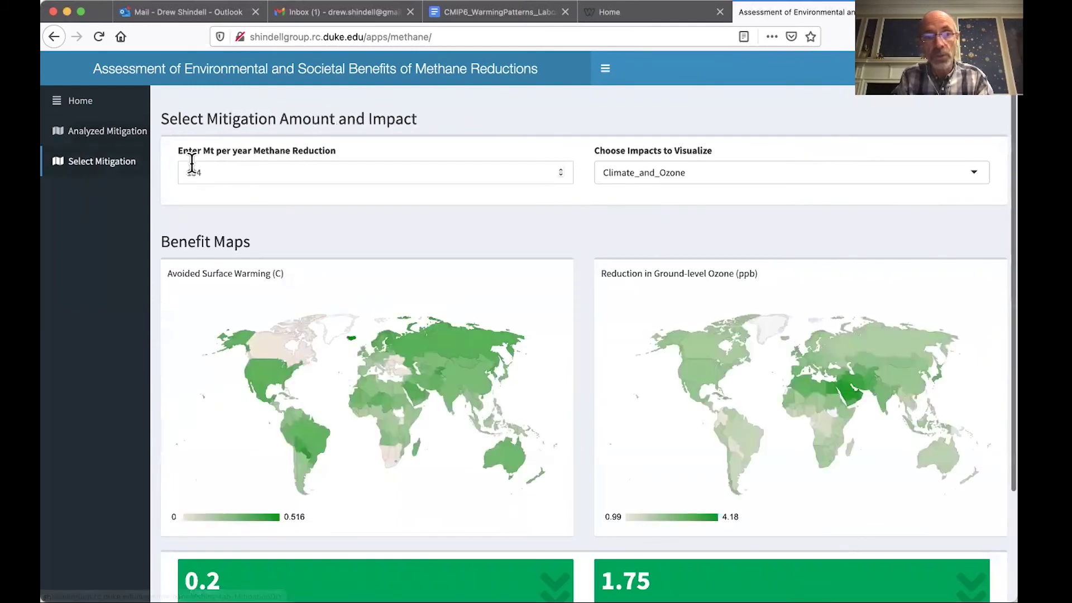